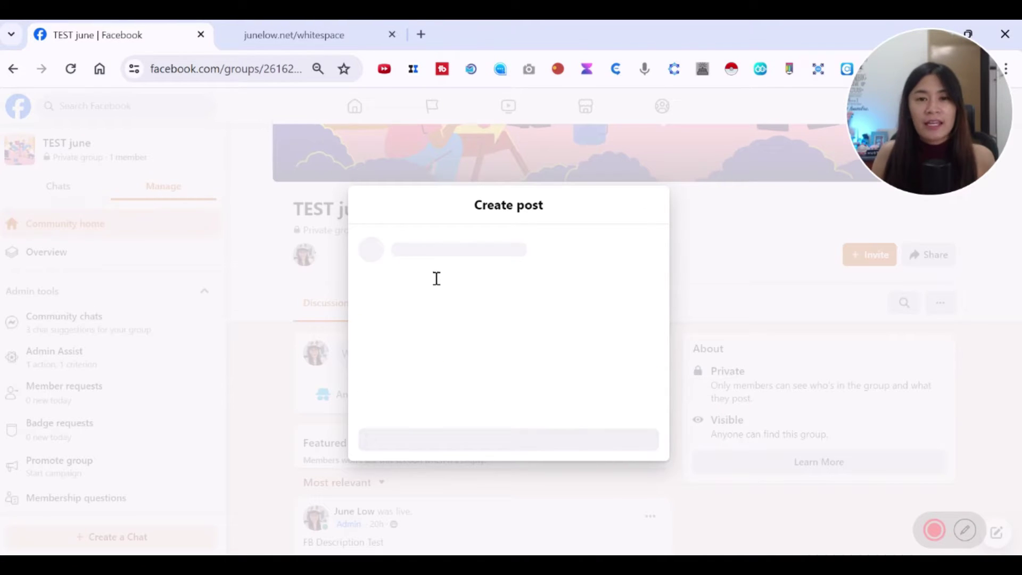
Step: Write three short placeholder paragraphs in the group post composer with blank lines between them
left_click(415, 315)
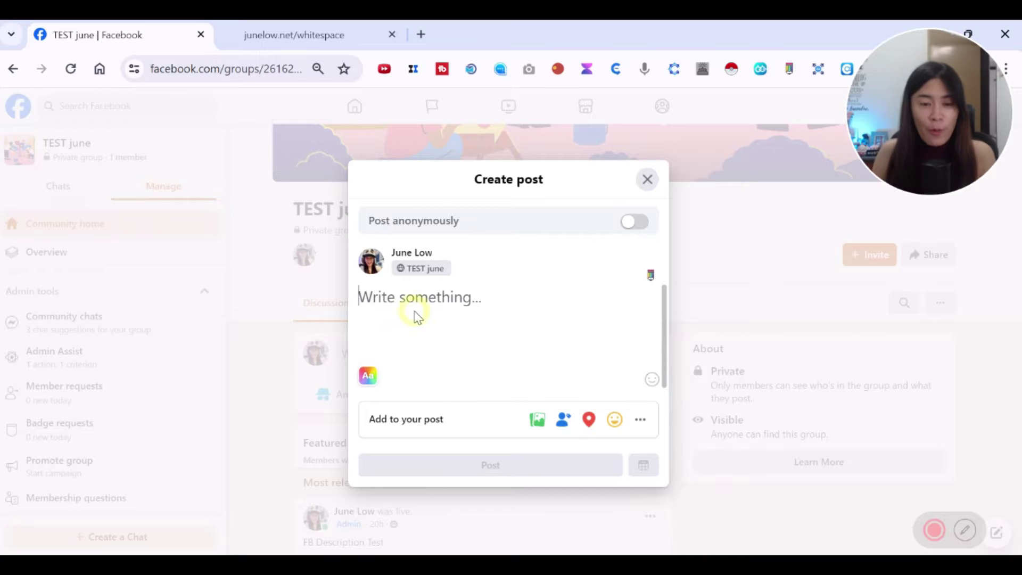
type("dsdlasd")
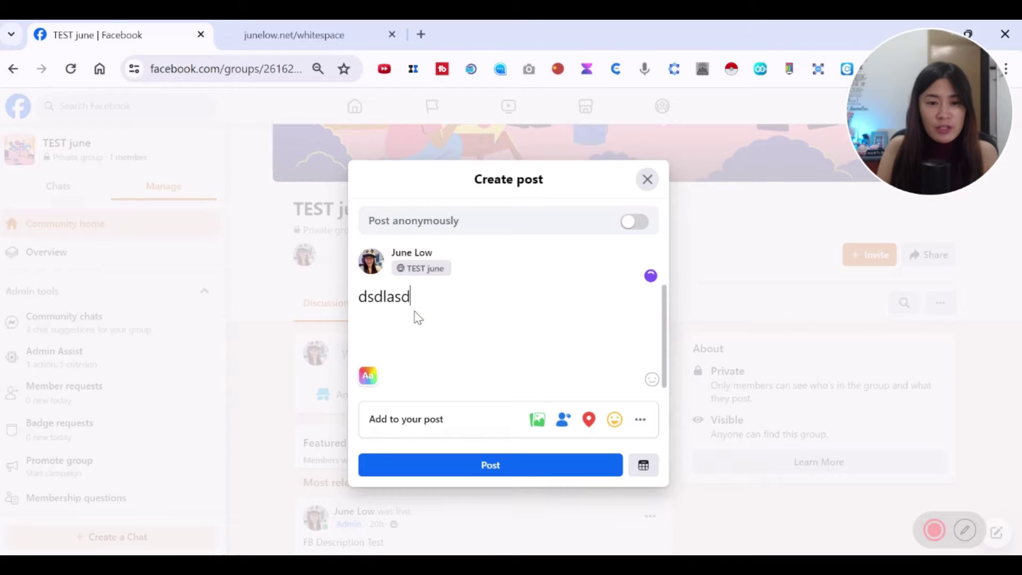
key("Return")
type("dsadasdad")
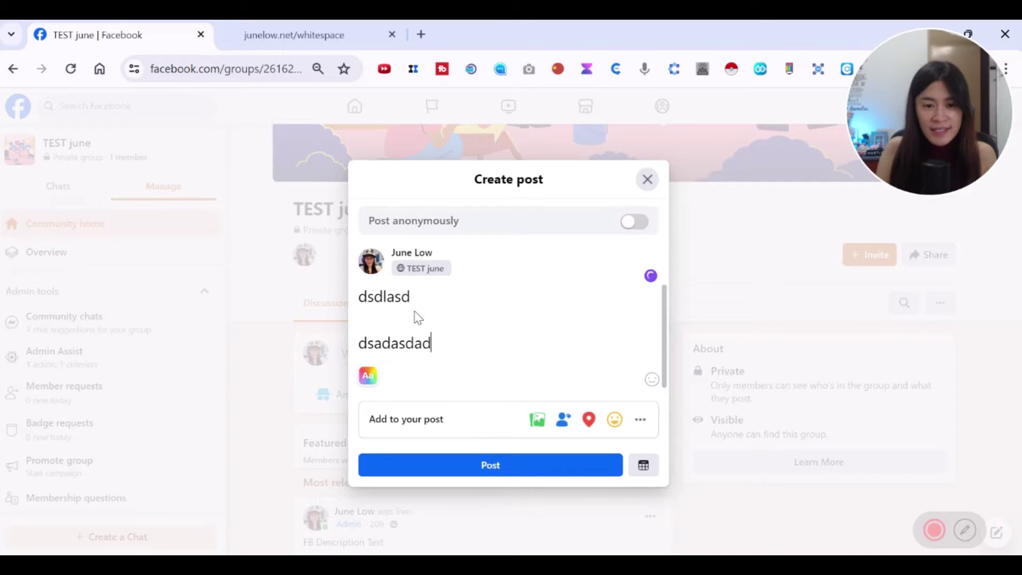
key("Return")
key("Return")
type("dasdas")
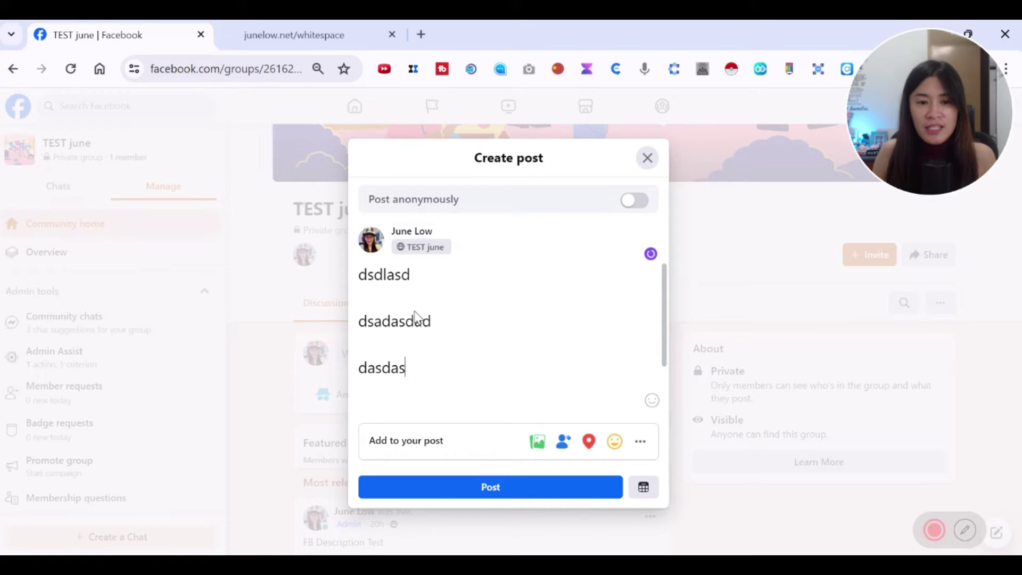
type("dasdasd")
left_click(378, 298)
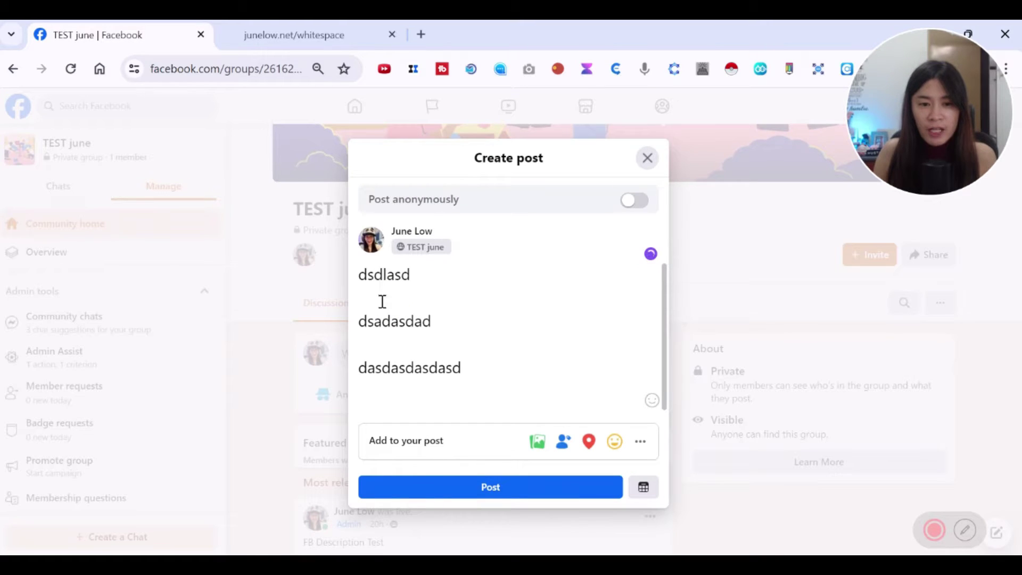
Step: Post the three-paragraph test to the group and switch to the junelow.net/whitespace tab
left_click(483, 490)
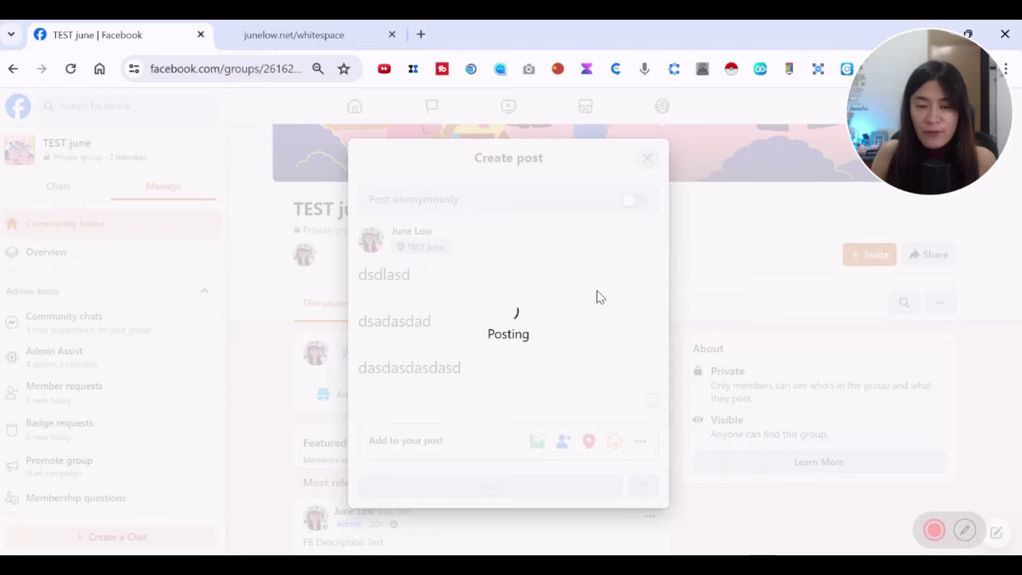
scroll(402, 351, "down", 2)
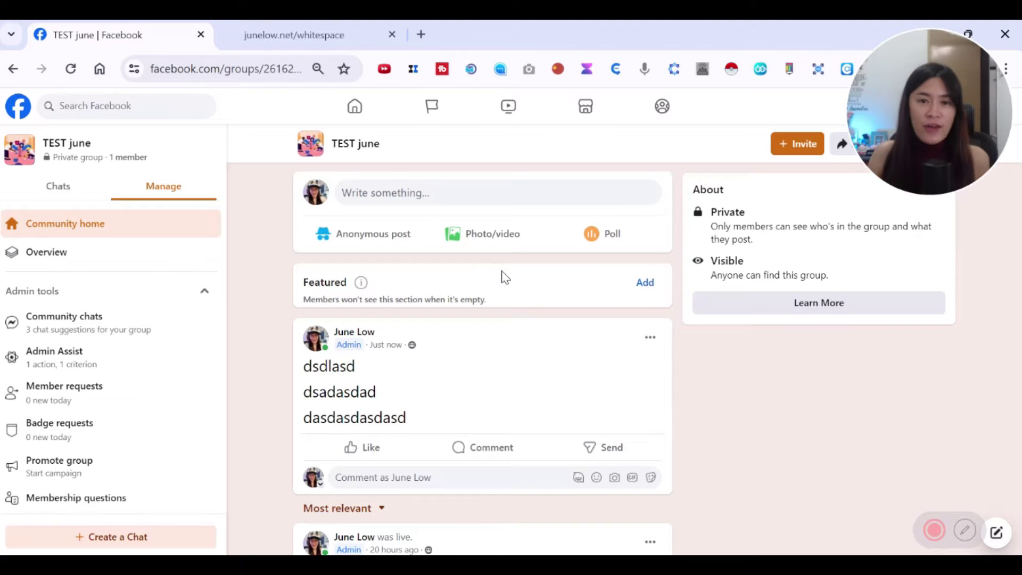
left_click(347, 27)
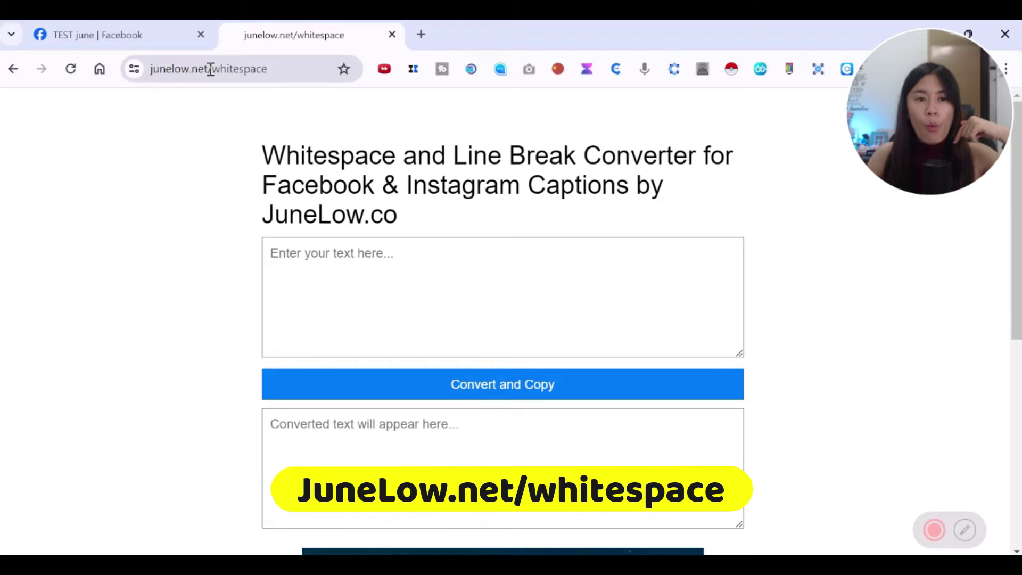
Step: Enter four placeholder paragraphs with blank lines in the converter input and select all the text
left_click_drag(210, 70, 279, 71)
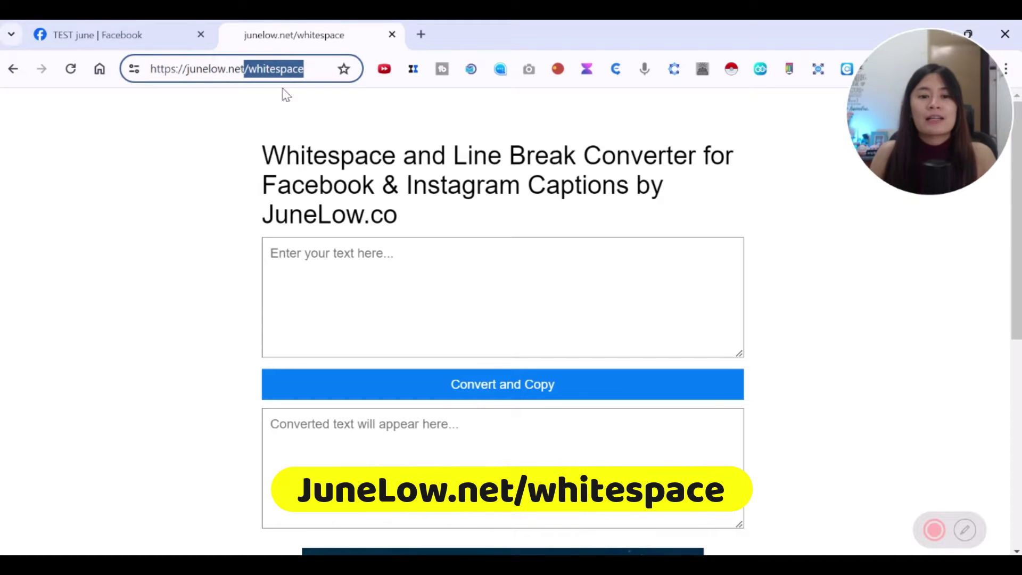
left_click(347, 283)
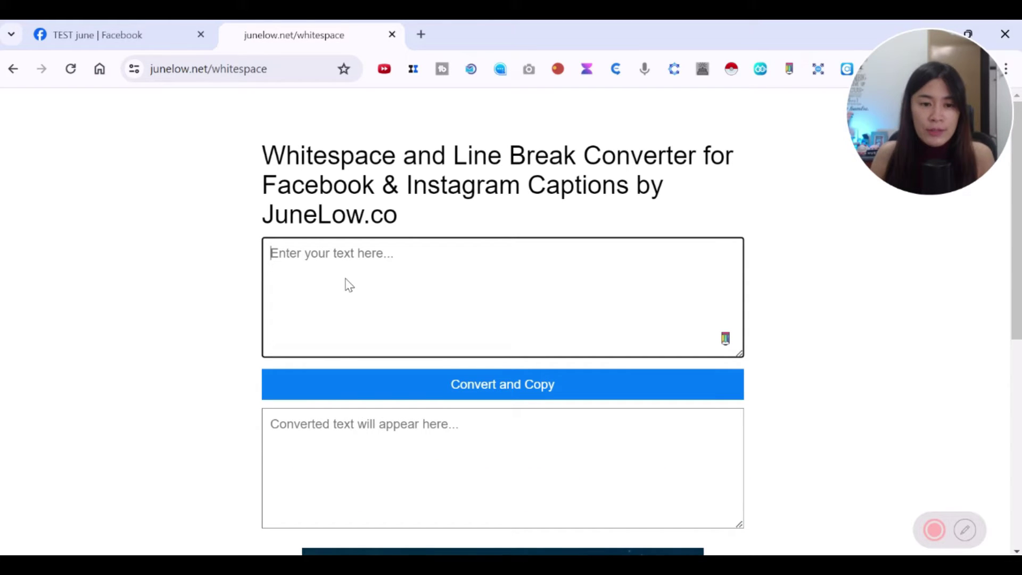
type("auhdkajdaj")
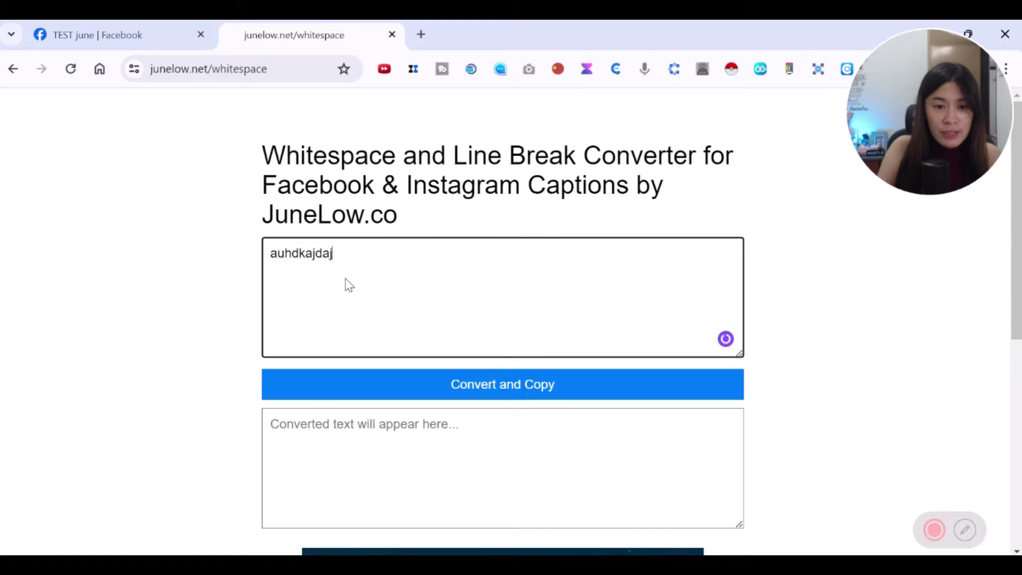
type("dshad  ")
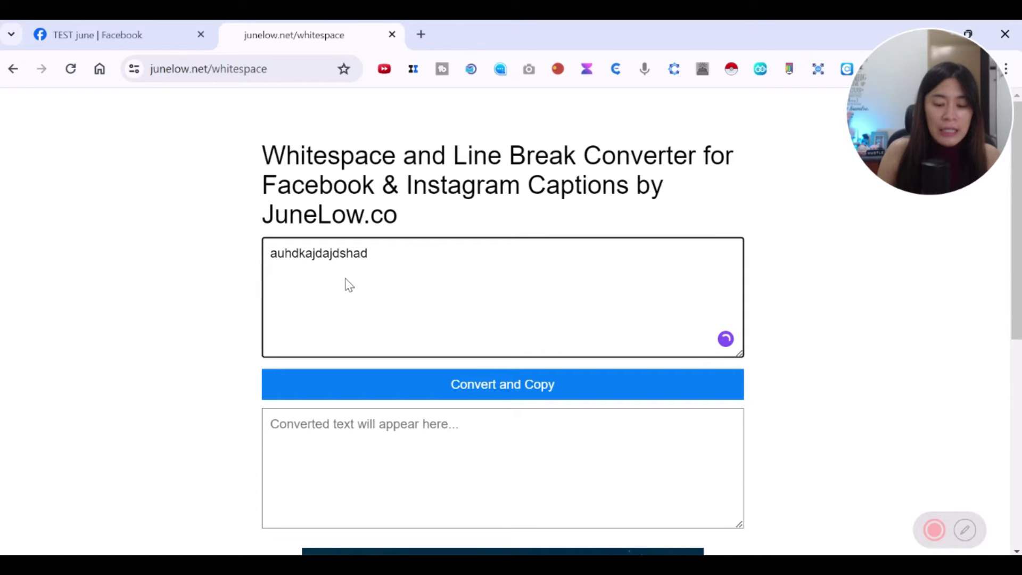
type("ssudhasoldhasjkdhsa")
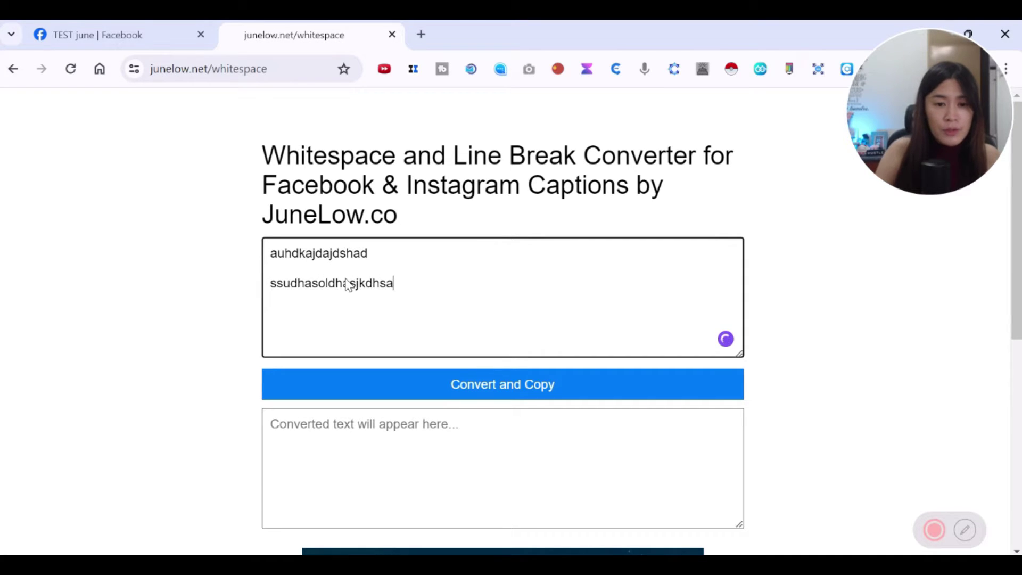
type("dajshdkajshdkasjhd")
key("Return")
key("Return")
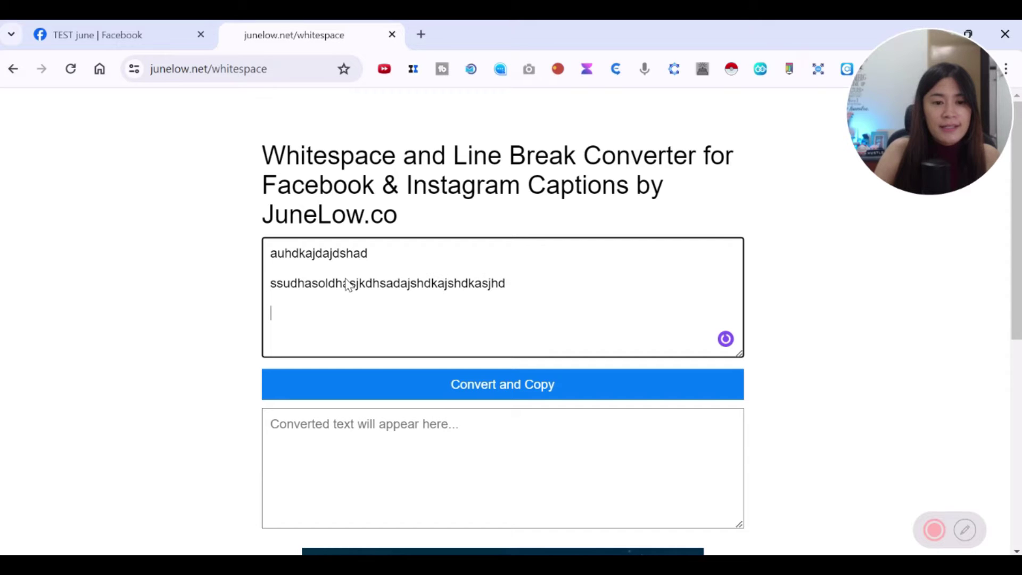
type("jdhaksdaksjdhsakldh")
key("Return")
key("Return")
type("adj")
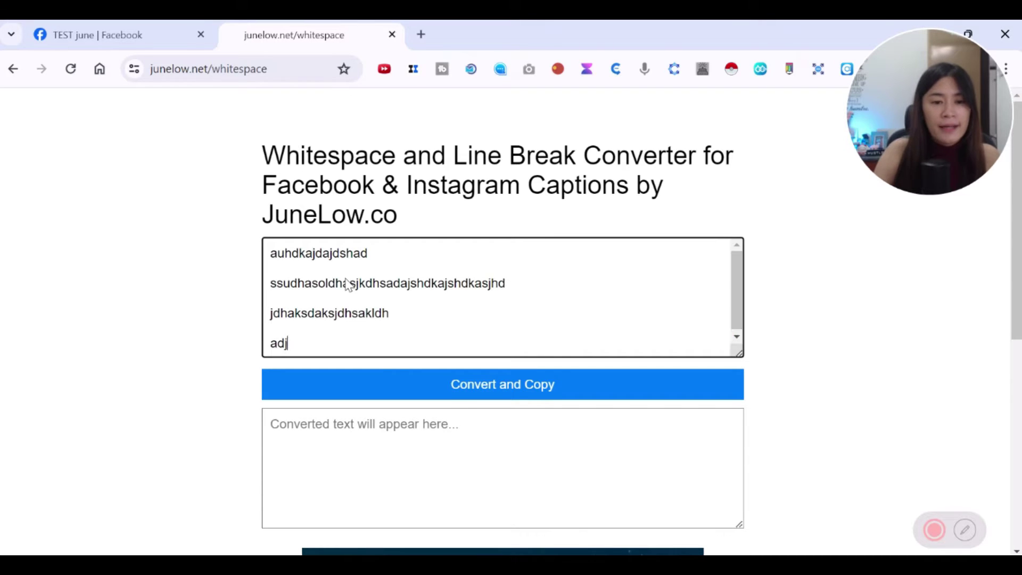
type("haskjdhaksjdhasjdhasd")
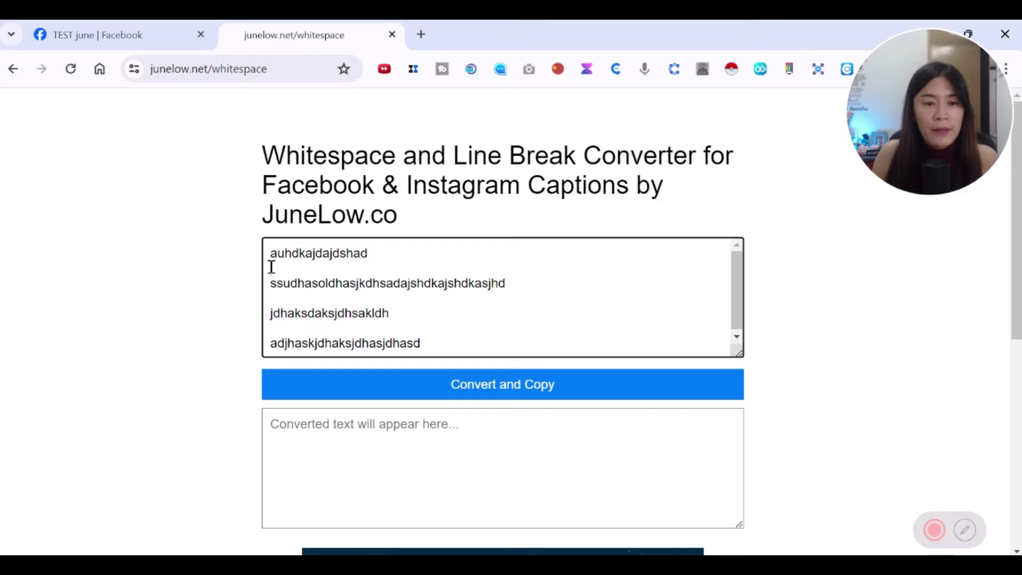
key("ctrl+a")
key("ctrl+c")
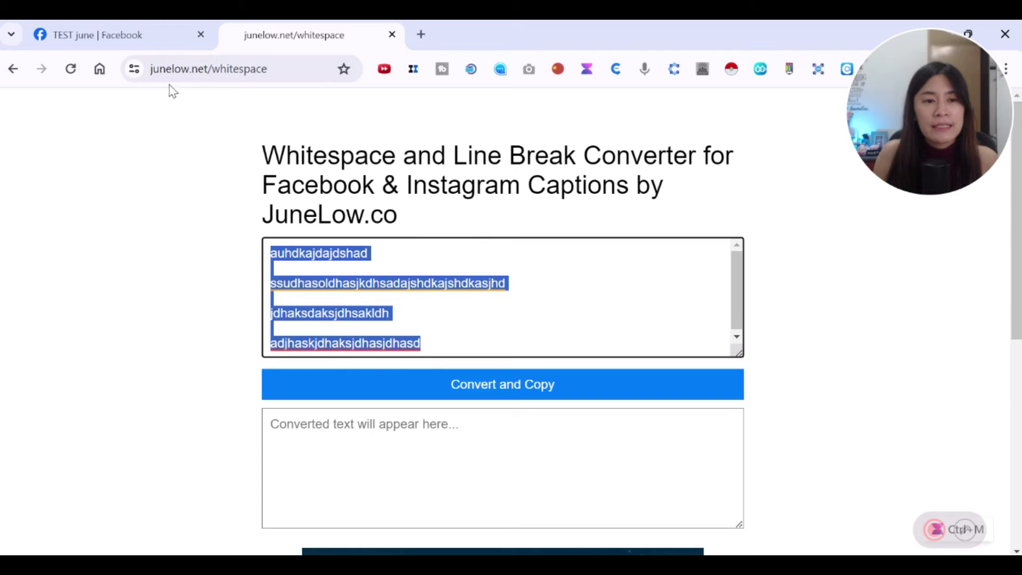
Step: Paste the four paragraphs into a new Facebook group post and publish it
left_click(151, 40)
left_click(402, 196)
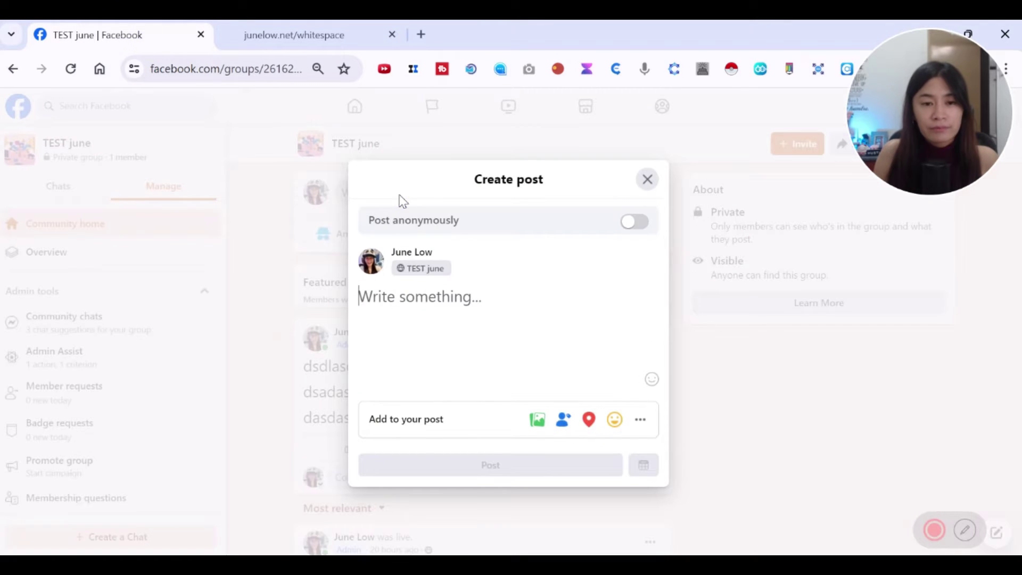
key("ctrl+v")
left_click(488, 493)
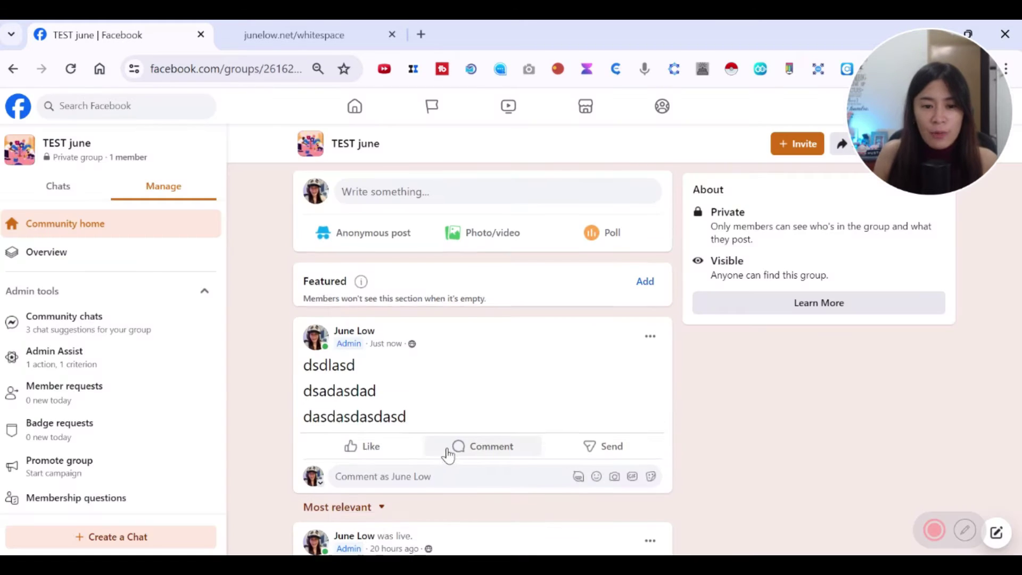
scroll(479, 432, "down", 3)
scroll(344, 286, "up", 2)
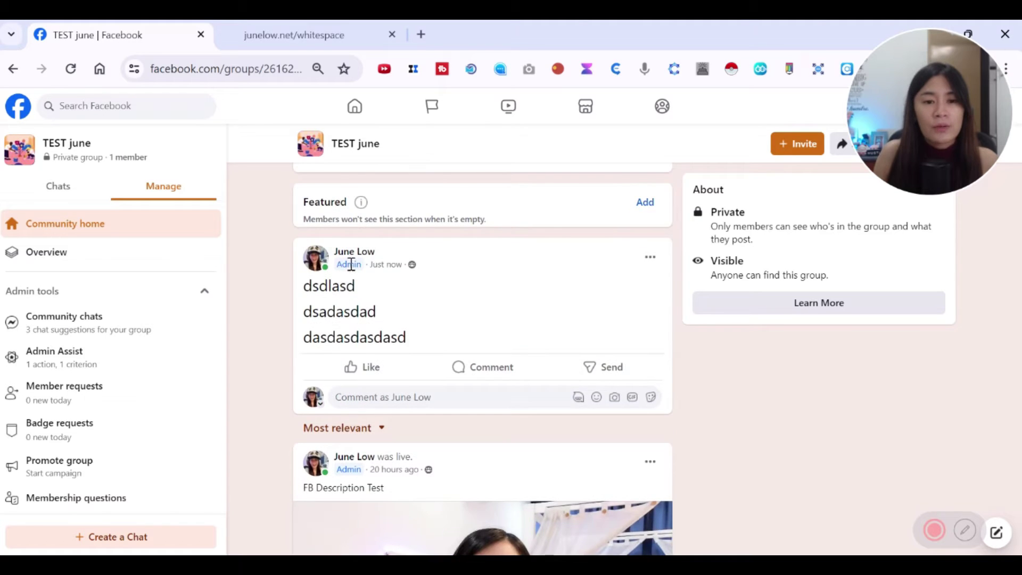
scroll(432, 312, "up", 3)
scroll(427, 367, "down", 3)
scroll(423, 416, "down", 1)
scroll(435, 420, "down", 2)
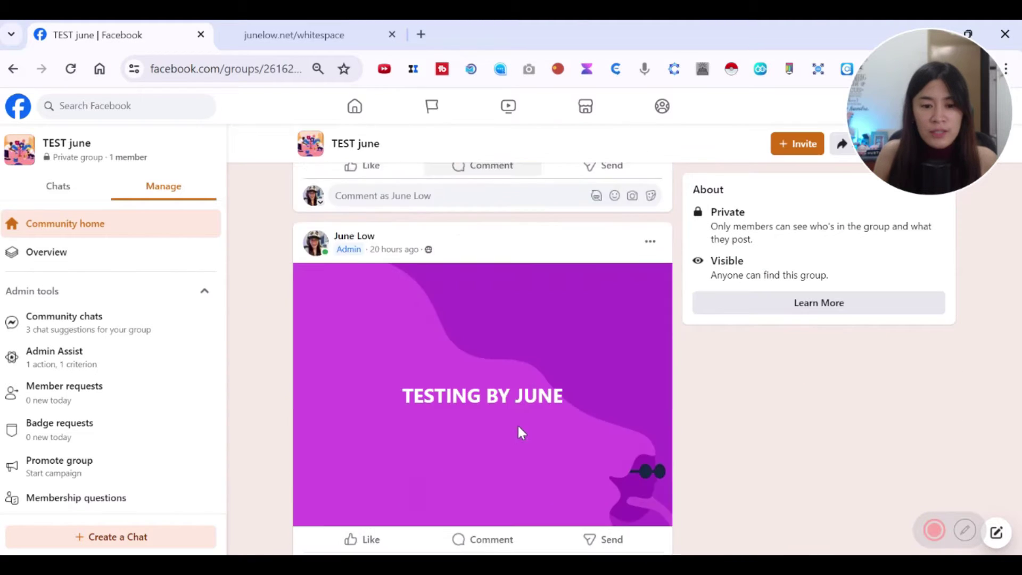
scroll(518, 425, "up", 5)
scroll(520, 426, "down", 3)
scroll(504, 405, "down", 2)
scroll(503, 405, "up", 3)
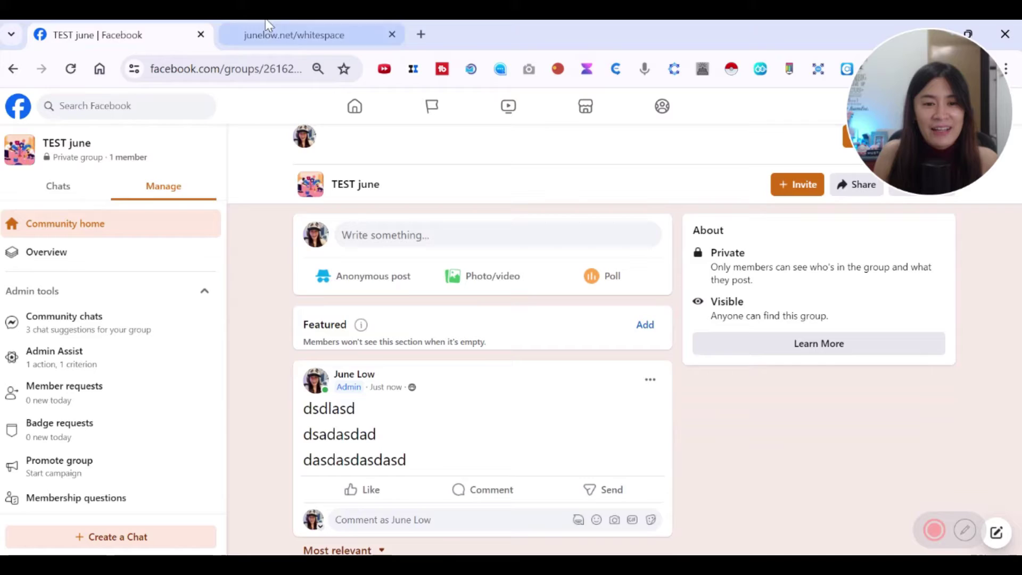
Step: Flip between the Facebook group and the converter tab, ending on the converter page
left_click(294, 36)
left_click(133, 30)
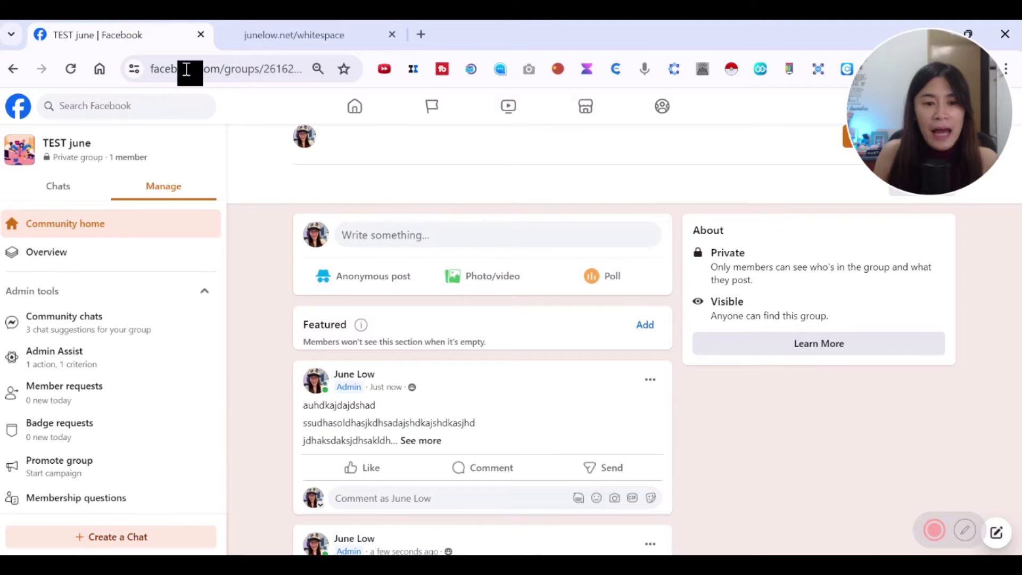
left_click(248, 36)
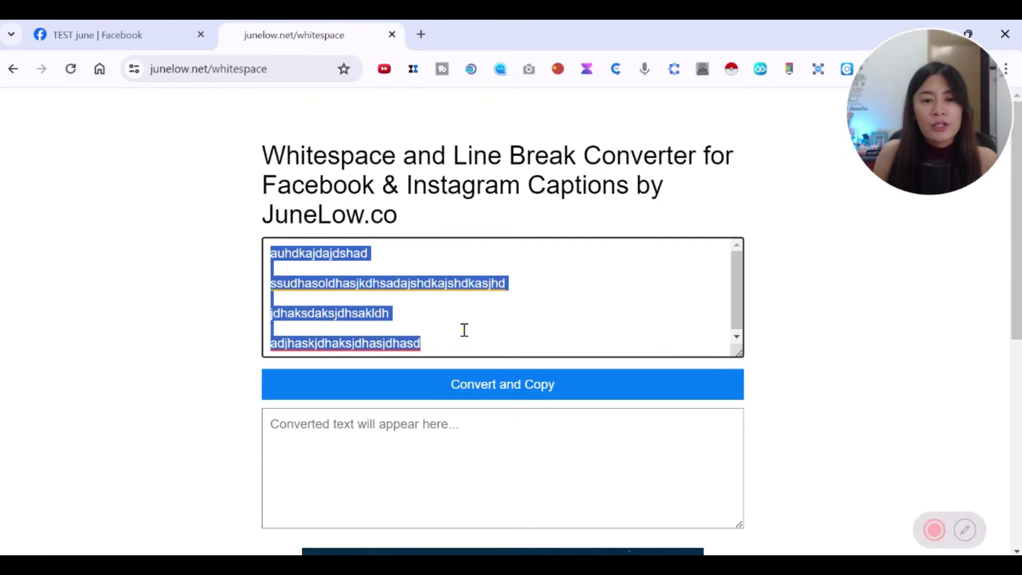
Step: Convert and copy the four paragraphs, dismiss the clipboard notice, and return to the Facebook group
left_click(375, 267)
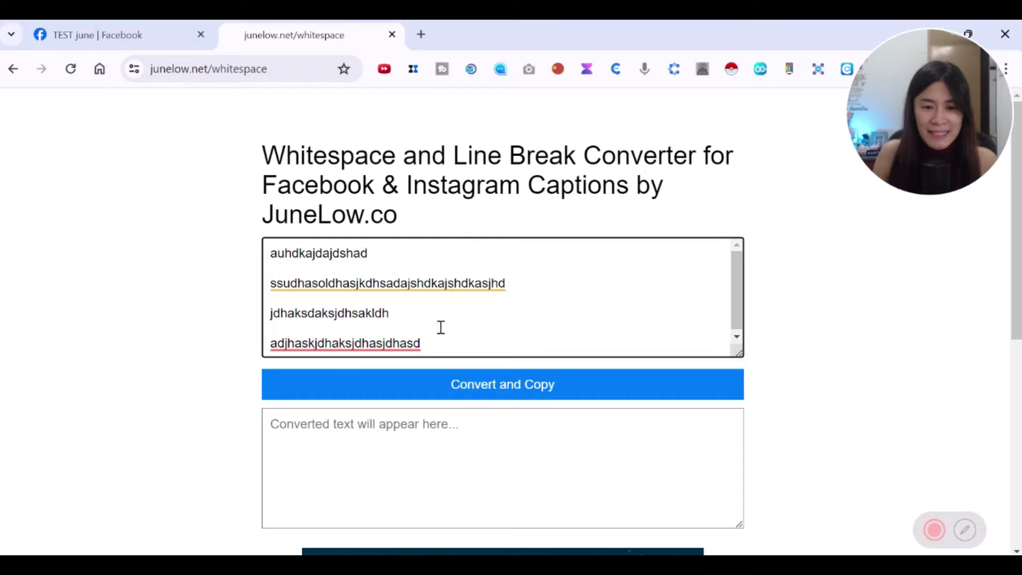
left_click(483, 390)
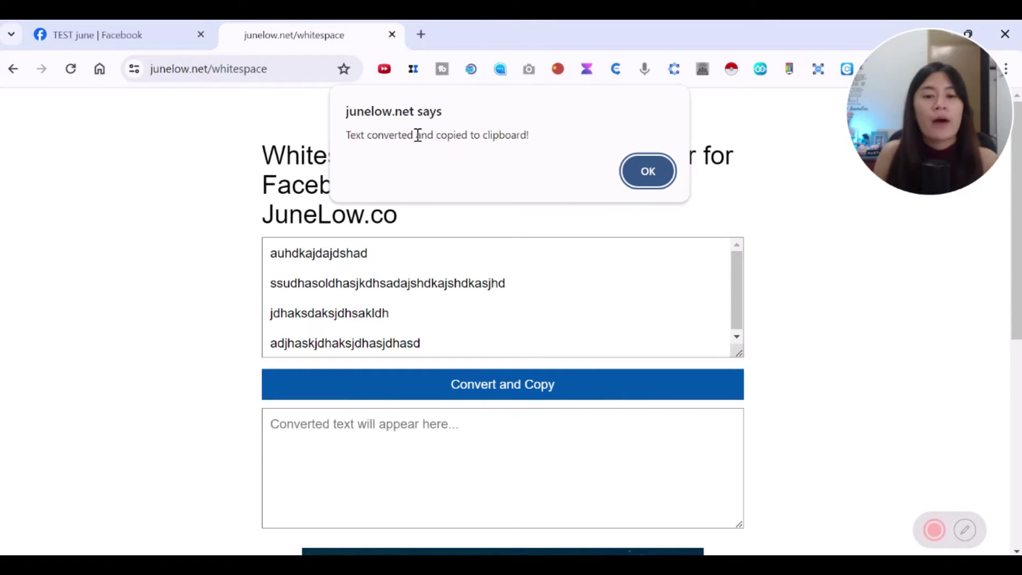
left_click(647, 173)
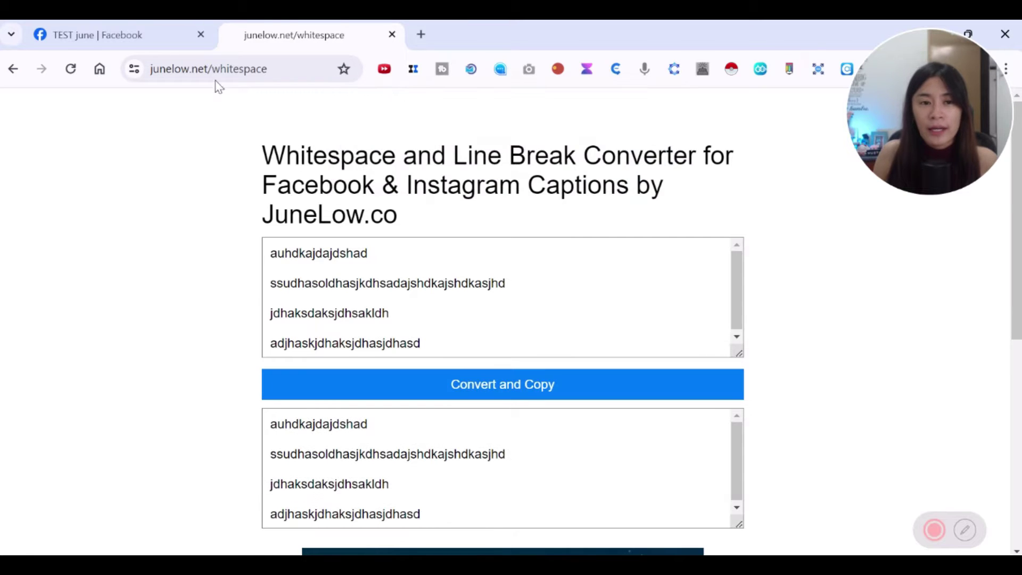
left_click(145, 38)
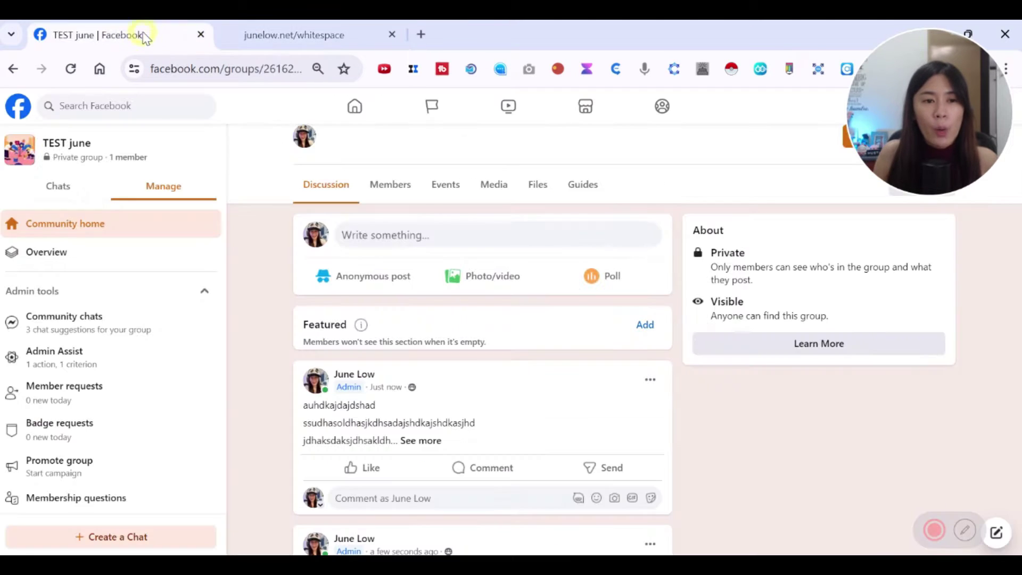
Step: Paste the converted text into a new group post via the context menu and publish it
left_click(365, 240)
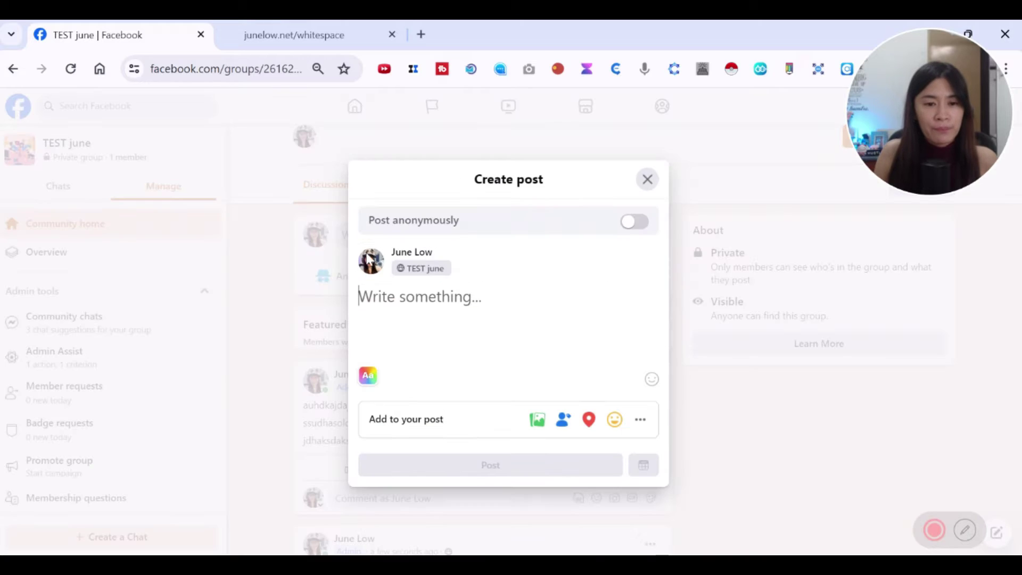
right_click(427, 316)
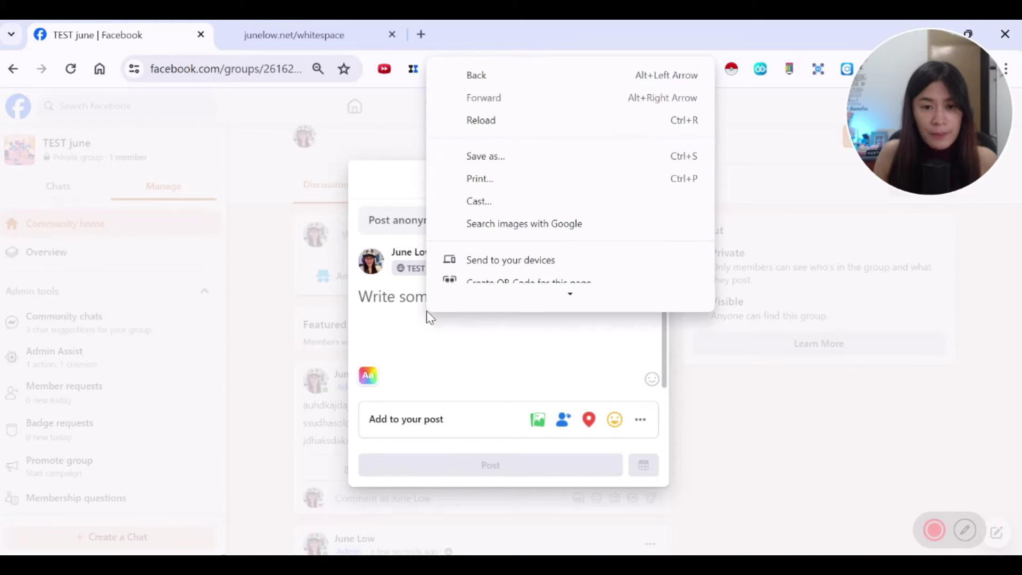
left_click(494, 323)
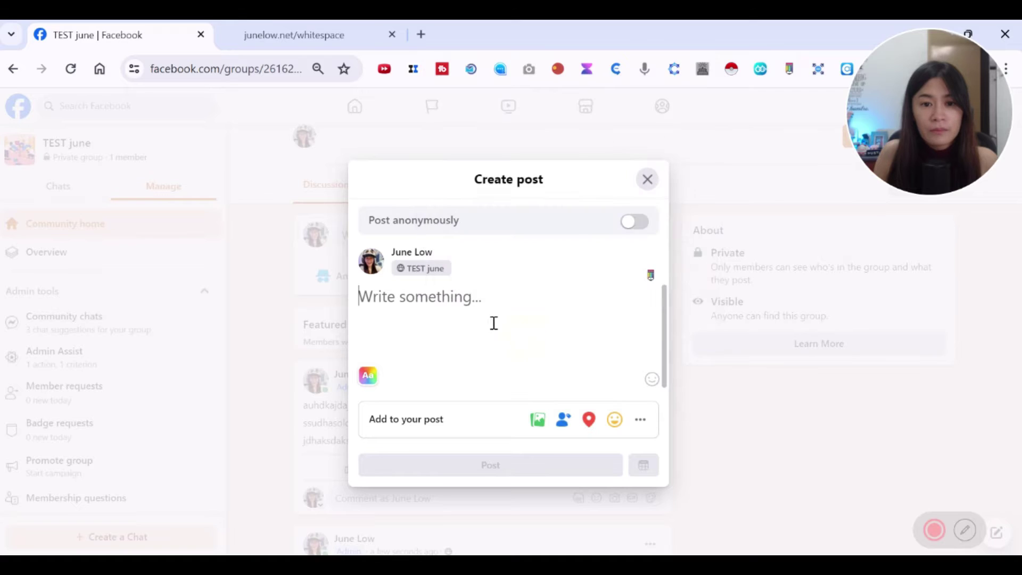
right_click(489, 301)
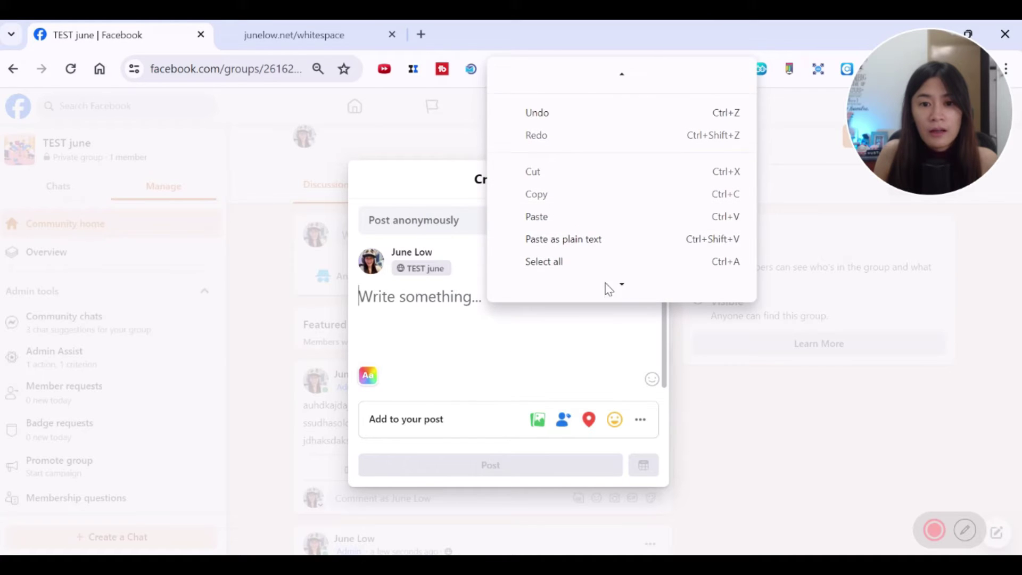
left_click(557, 216)
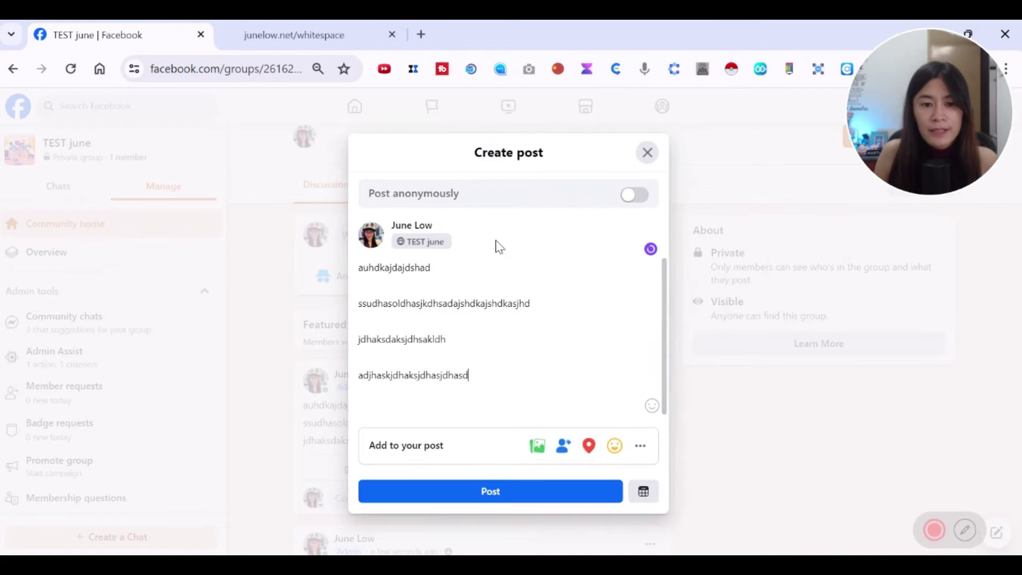
left_click(491, 493)
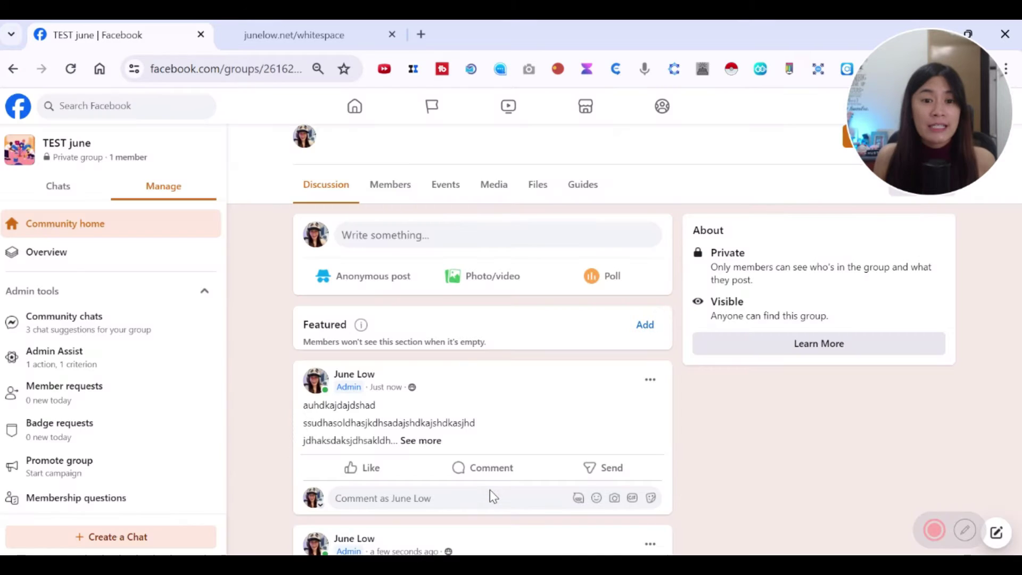
Step: Expand both posts with 'See more' to compare line spacing, then go to the converter tab
left_click(423, 455)
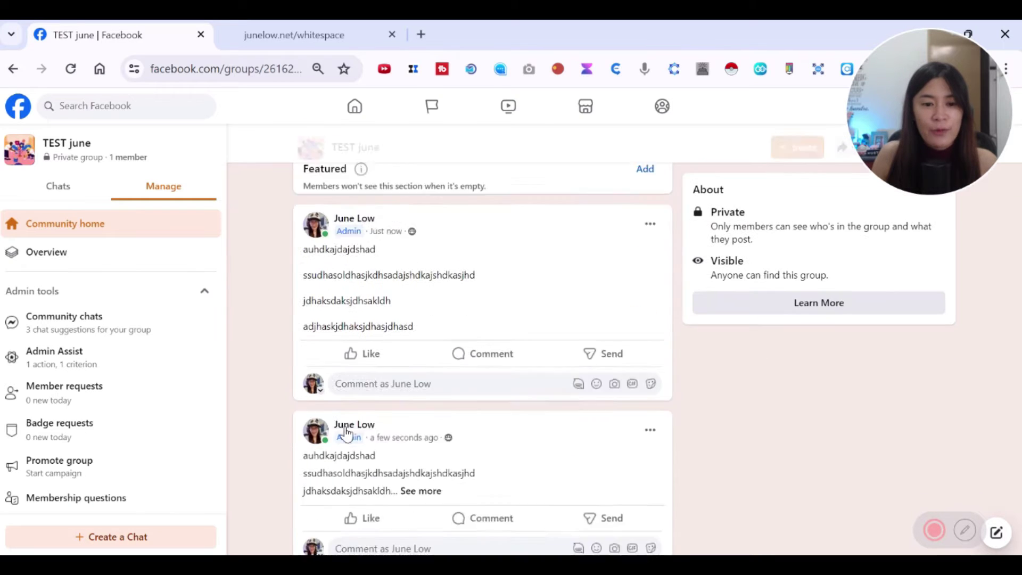
scroll(344, 431, "down", 3)
left_click(420, 405)
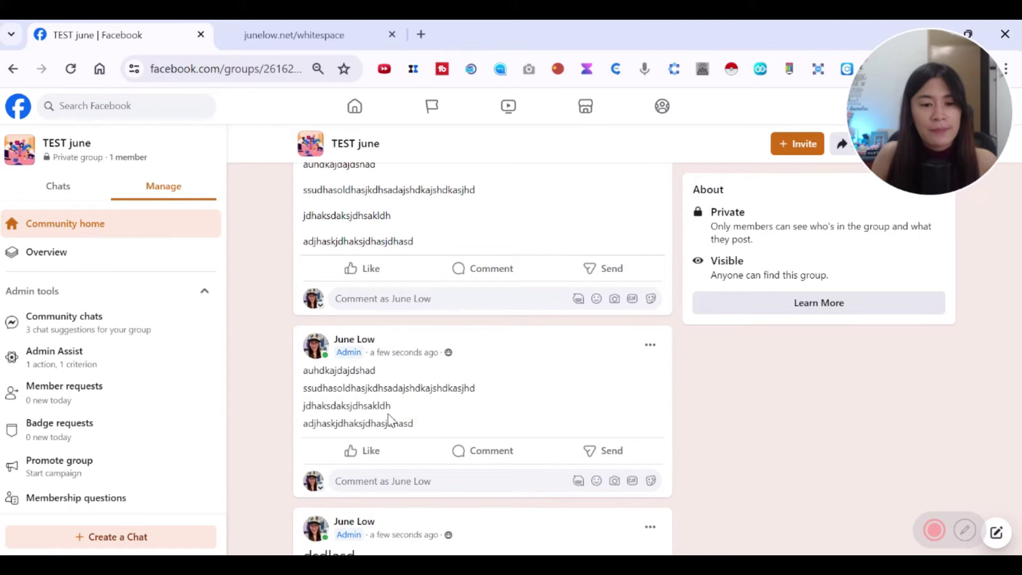
scroll(388, 417, "up", 3)
left_click(334, 30)
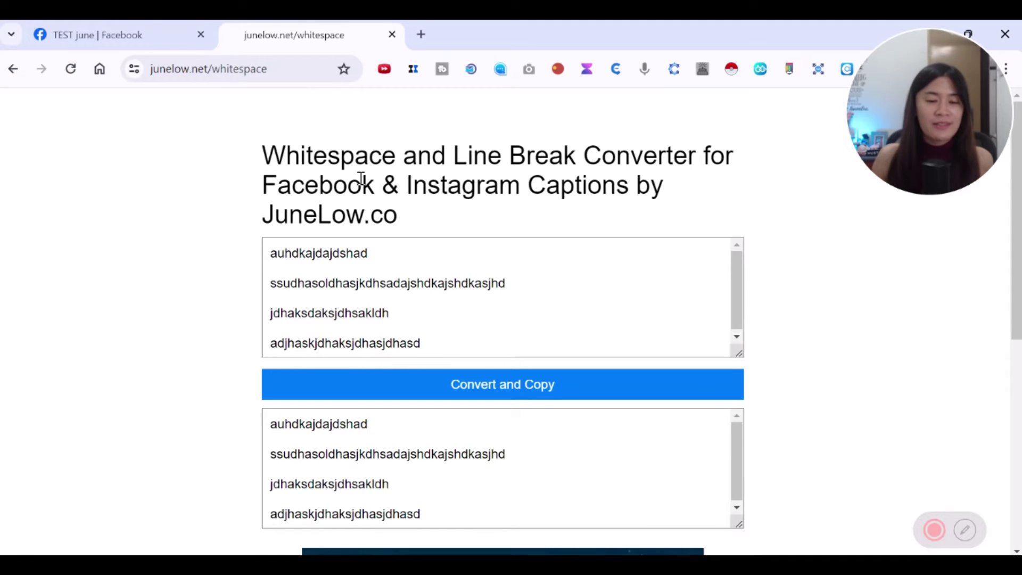
Step: Convert and copy again, then highlight the Facebook post's lines to show the preserved gaps
left_click(512, 384)
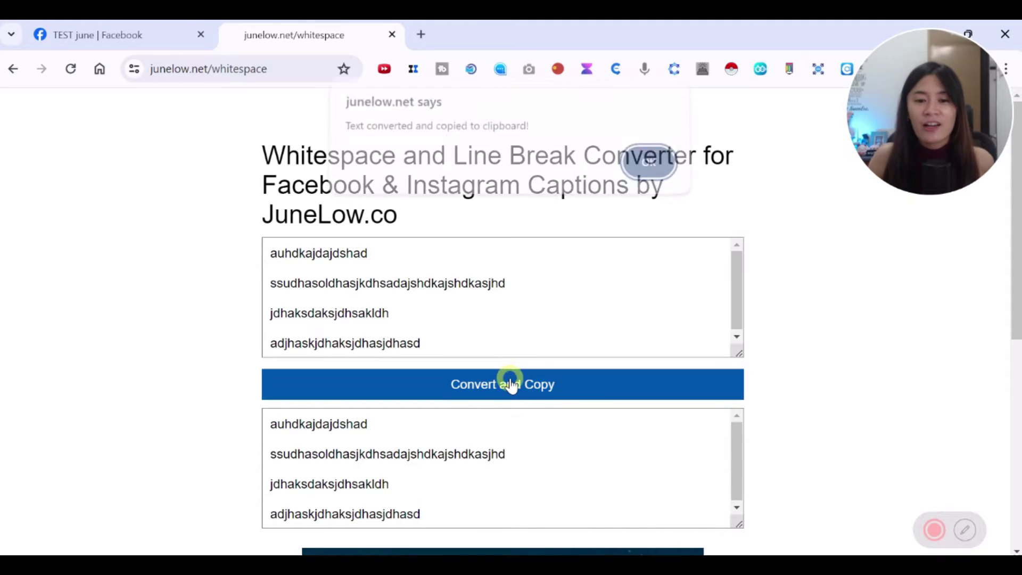
left_click(102, 29)
left_click_drag(314, 324, 434, 381)
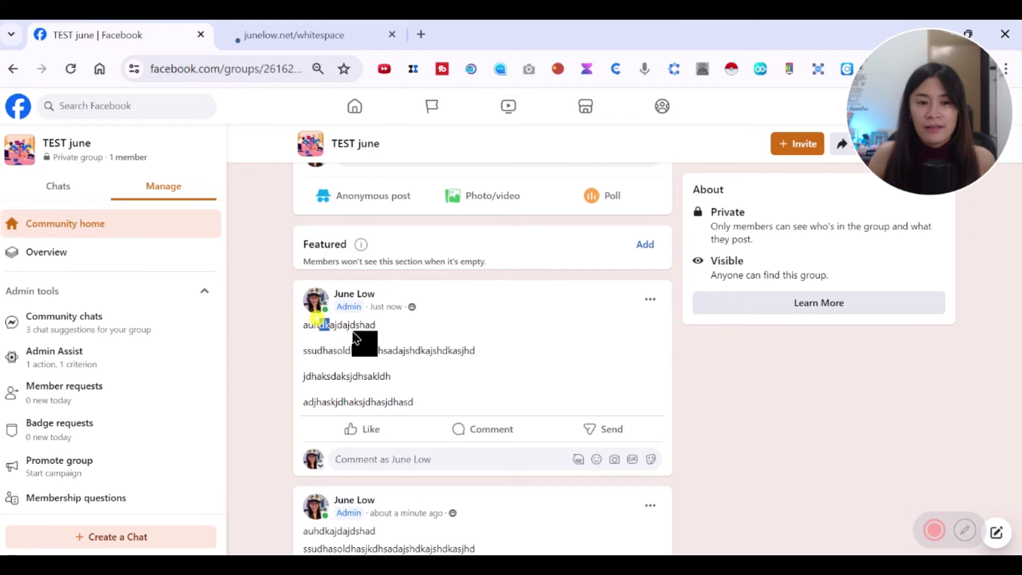
left_click(430, 385)
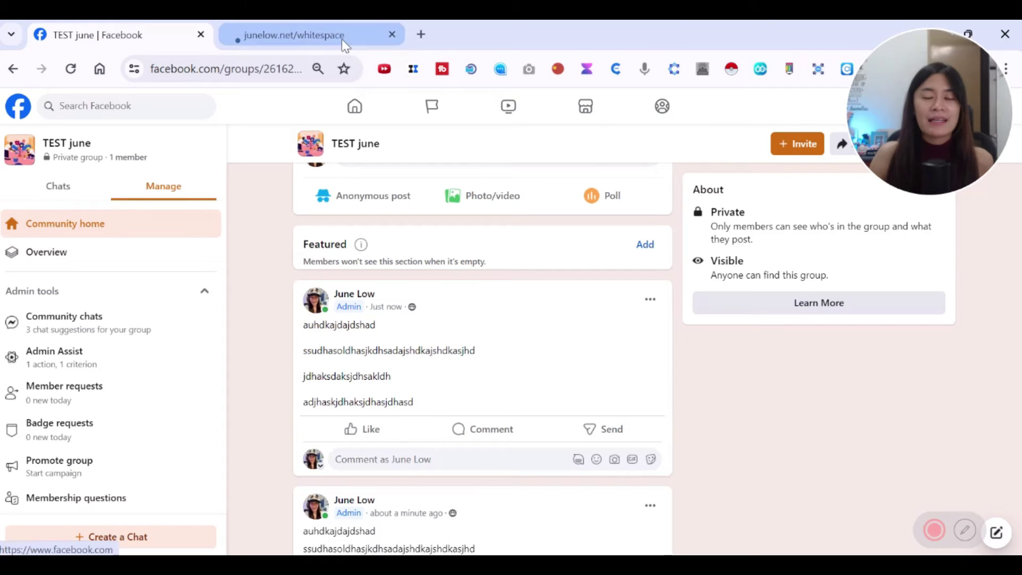
mouse_move(294, 35)
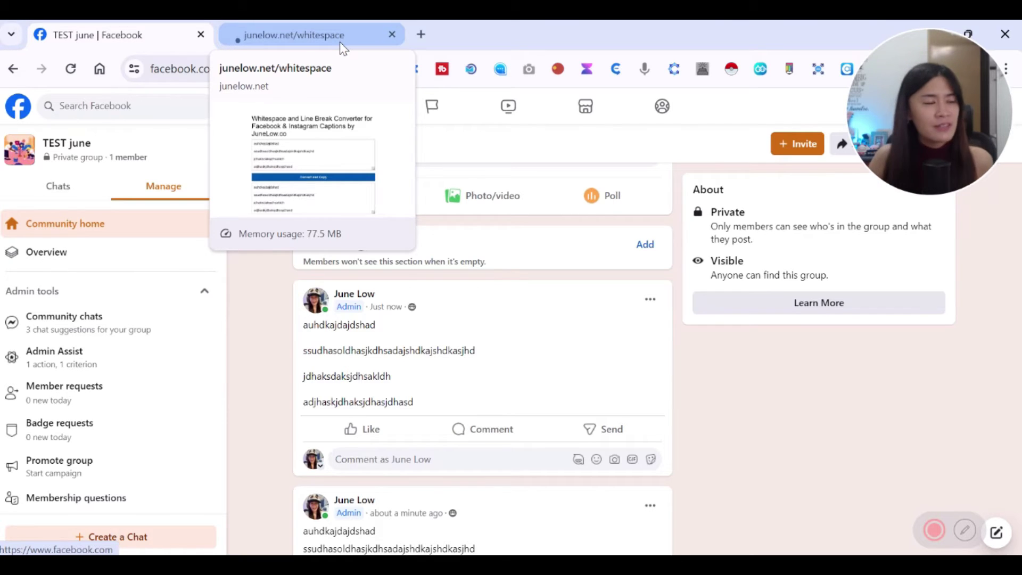
Step: Return to the converter page and dismiss the copied-to-clipboard alert
left_click(341, 43)
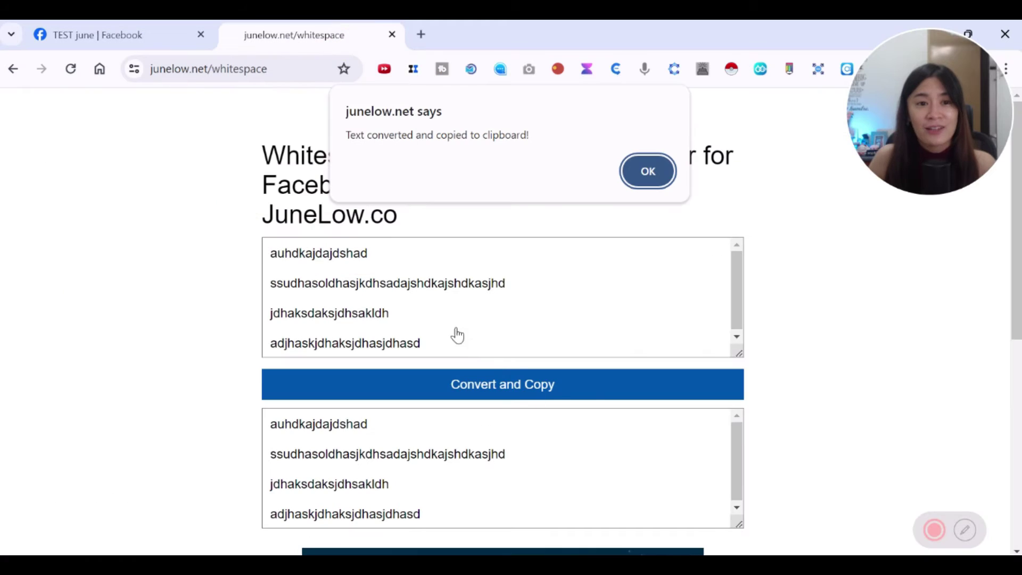
left_click(648, 173)
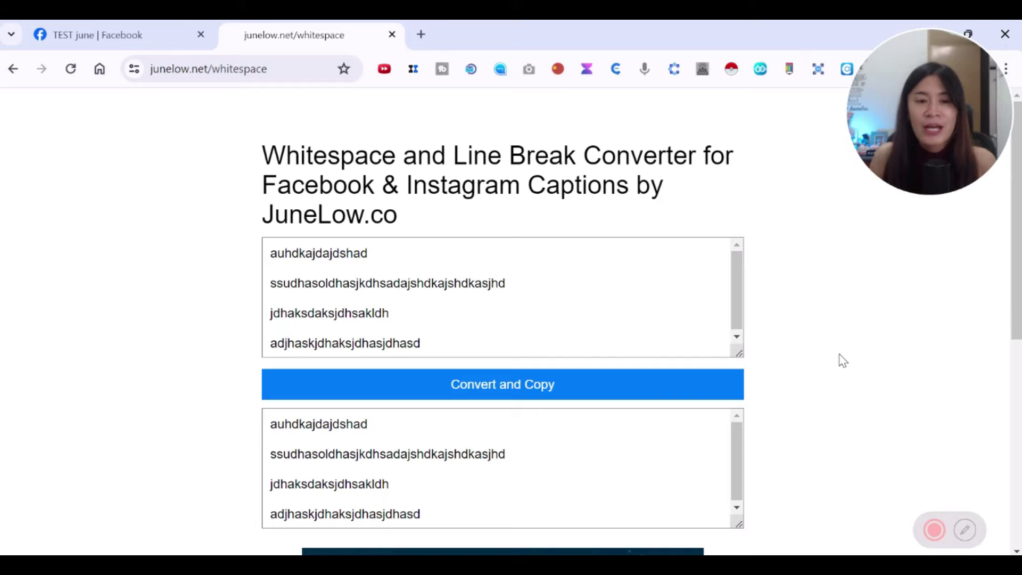
left_click_drag(269, 69, 140, 68)
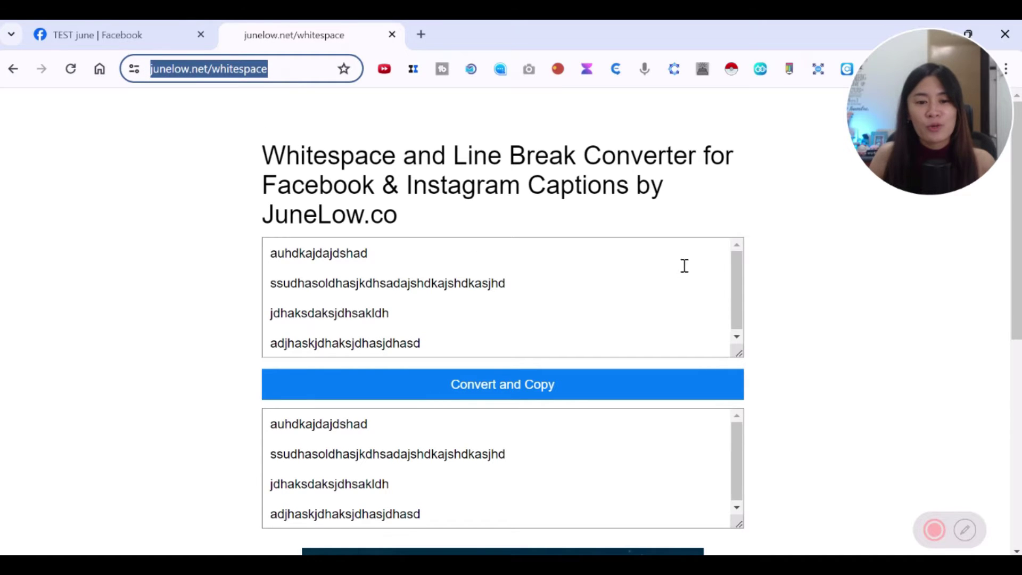
scroll(852, 343, "down", 1)
scroll(852, 342, "down", 3)
scroll(852, 342, "up", 2)
scroll(852, 342, "up", 2)
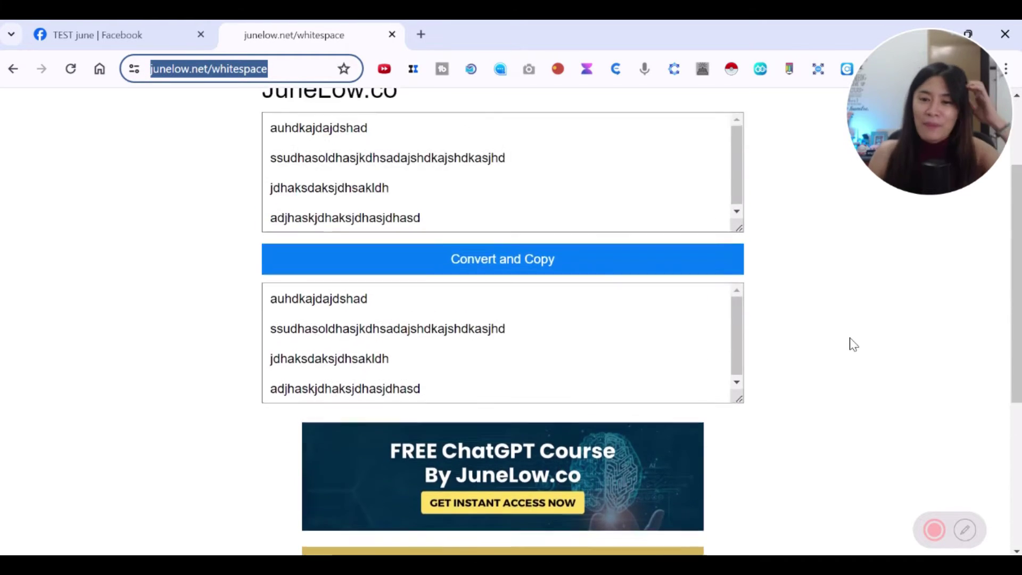
scroll(852, 343, "down", 1)
scroll(847, 336, "up", 2)
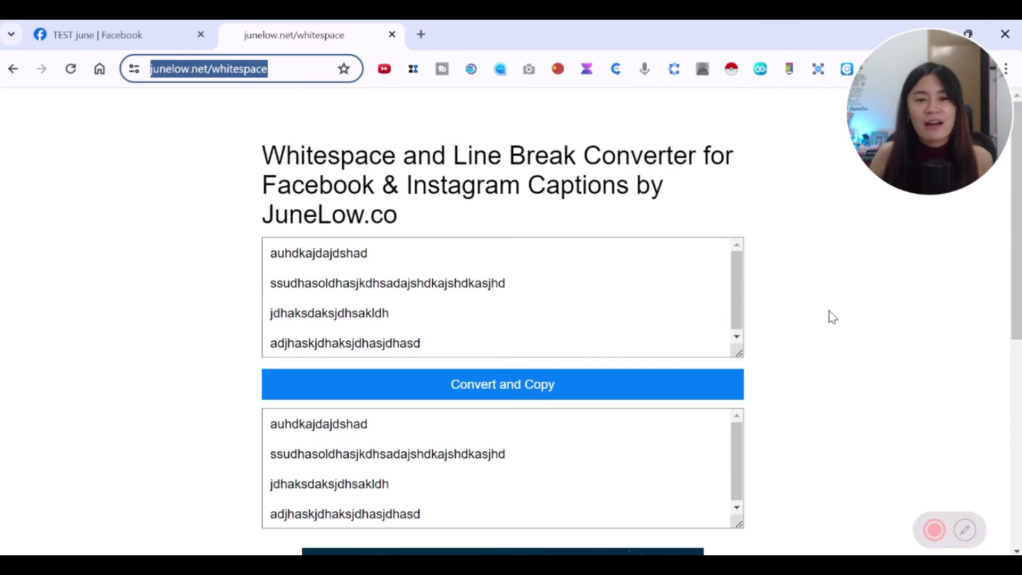
scroll(829, 314, "down", 5)
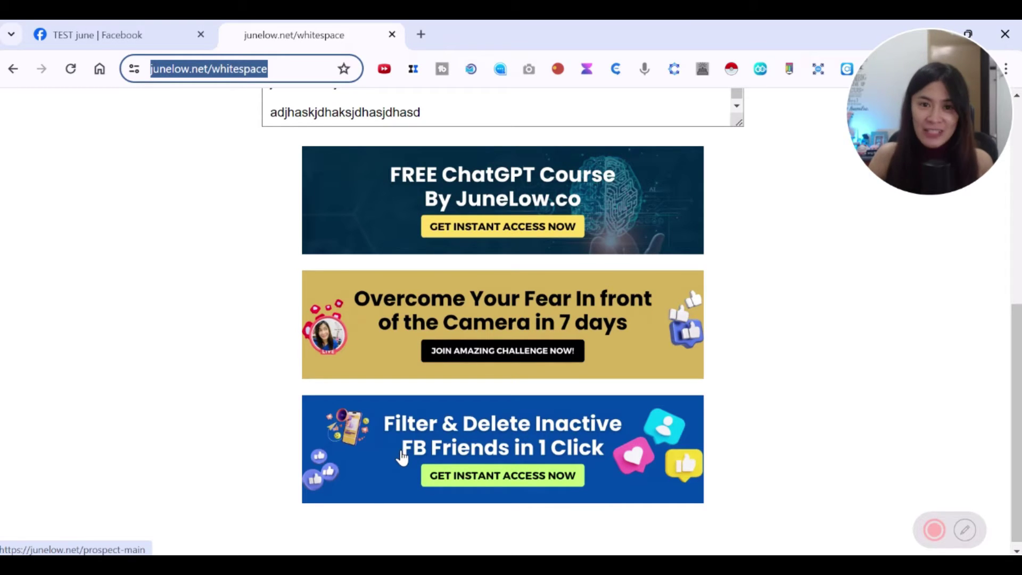
scroll(402, 457, "up", 5)
scroll(609, 450, "down", 1)
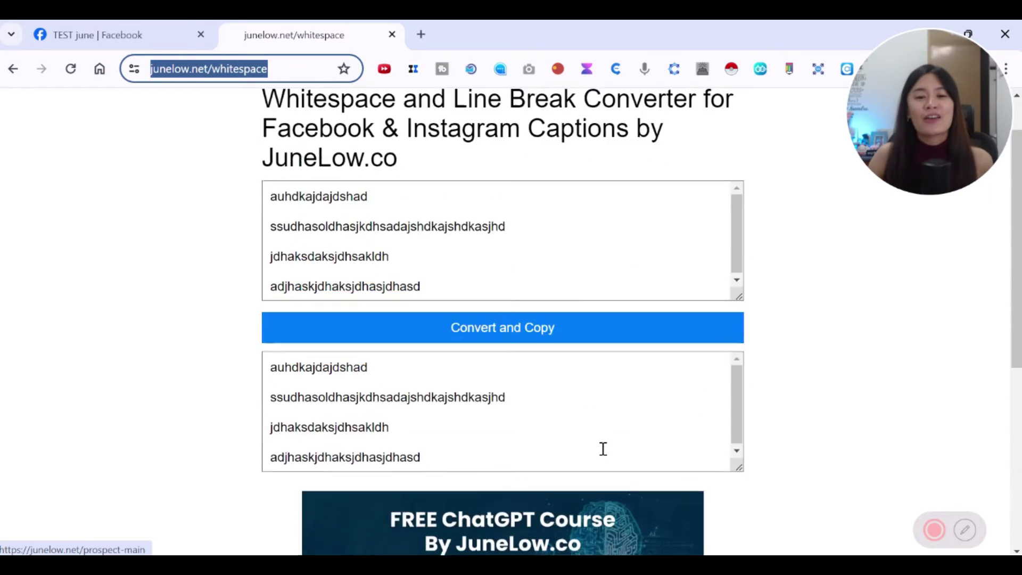
scroll(602, 447, "up", 1)
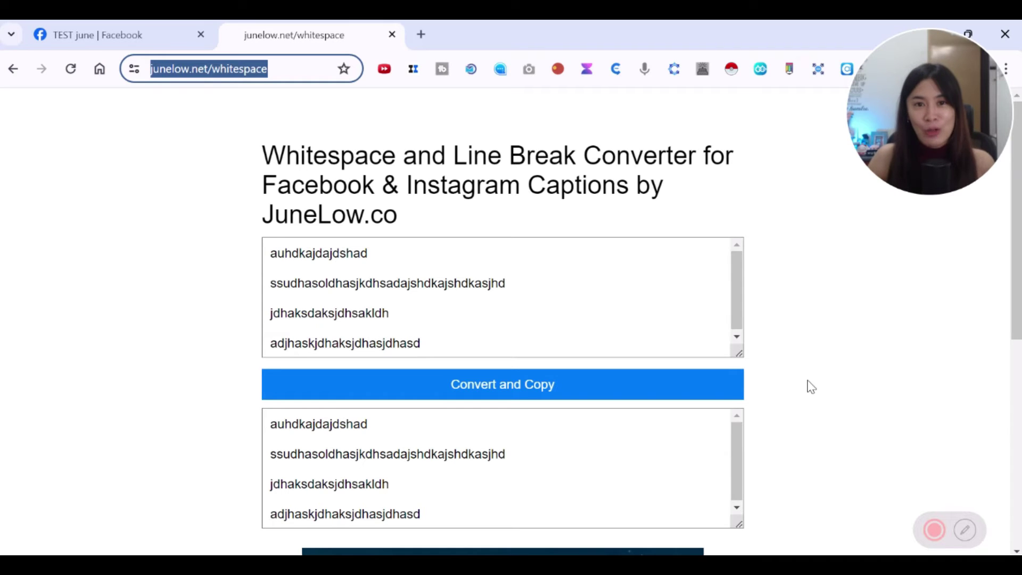
scroll(811, 387, "down", 5)
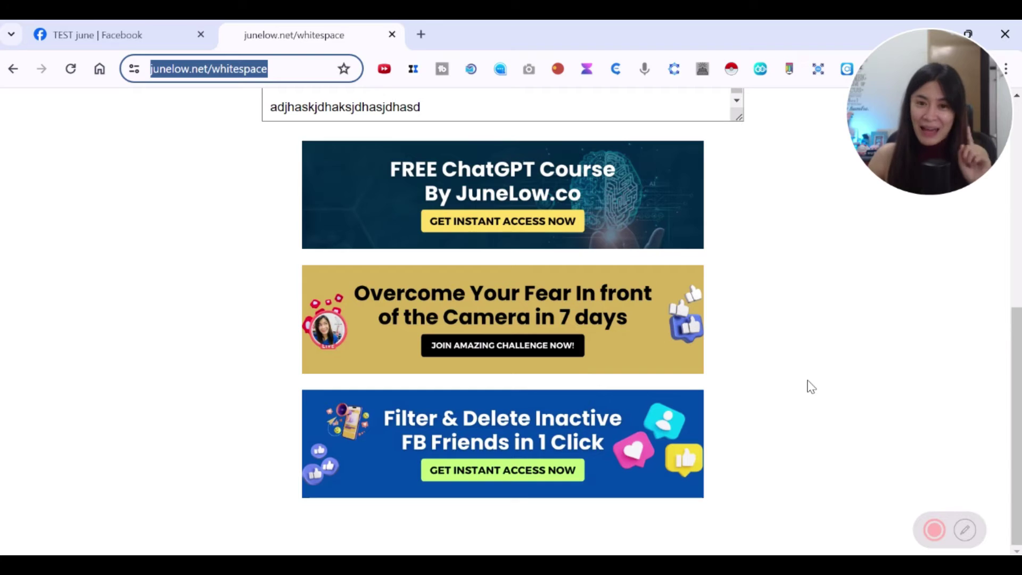
left_click(831, 184)
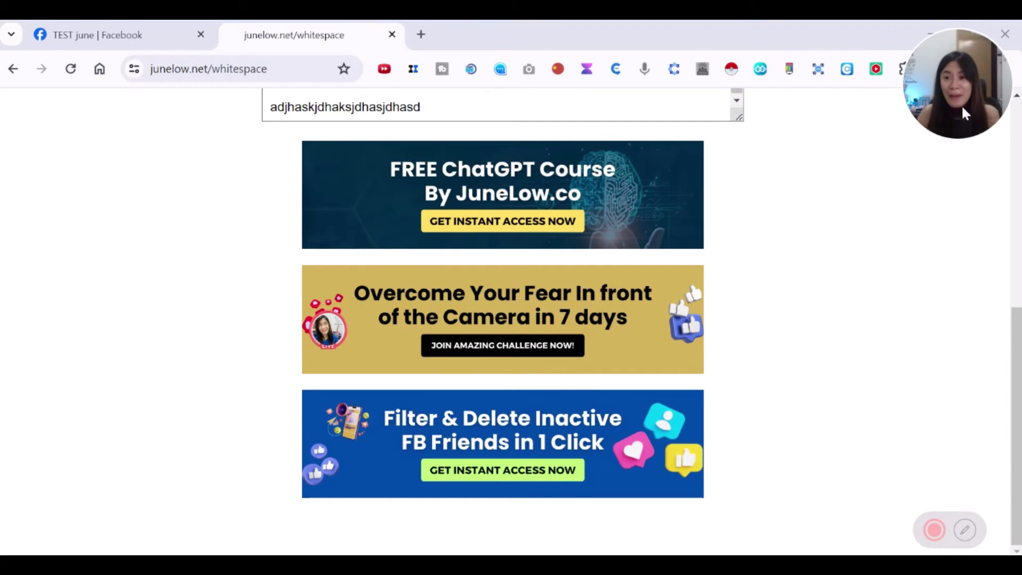
left_click(992, 47)
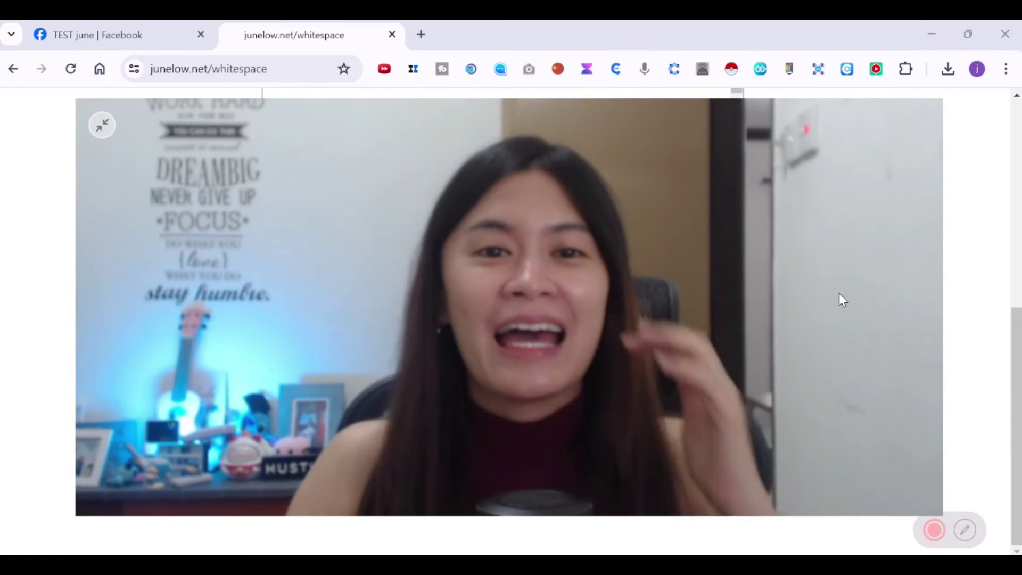
left_click(108, 125)
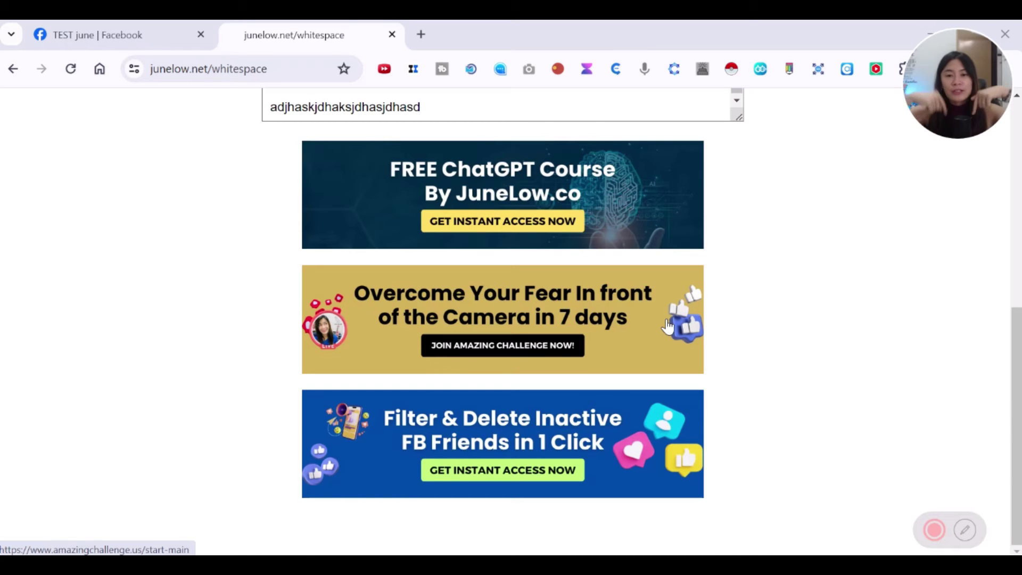
mouse_move(958, 84)
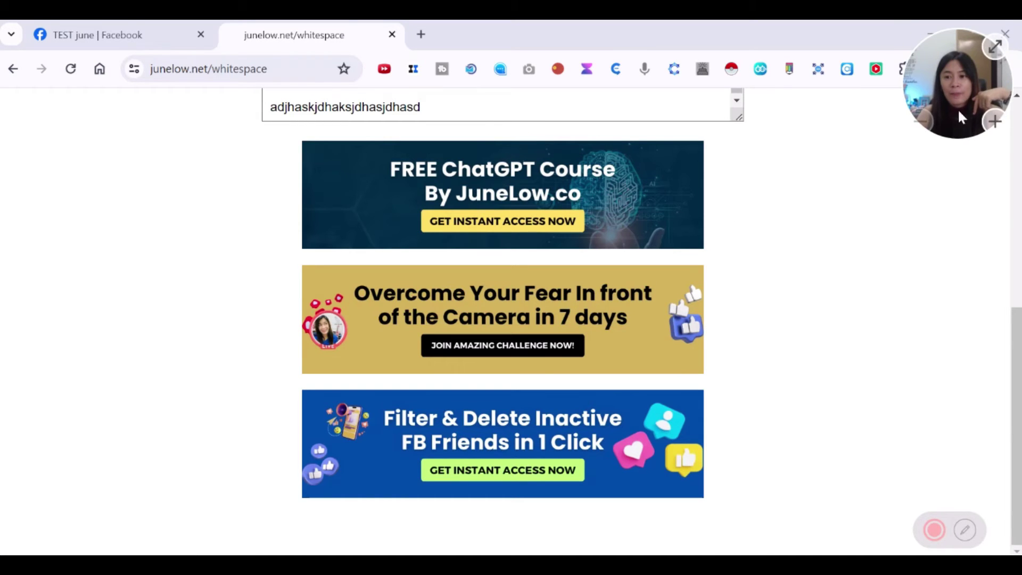
left_click(995, 48)
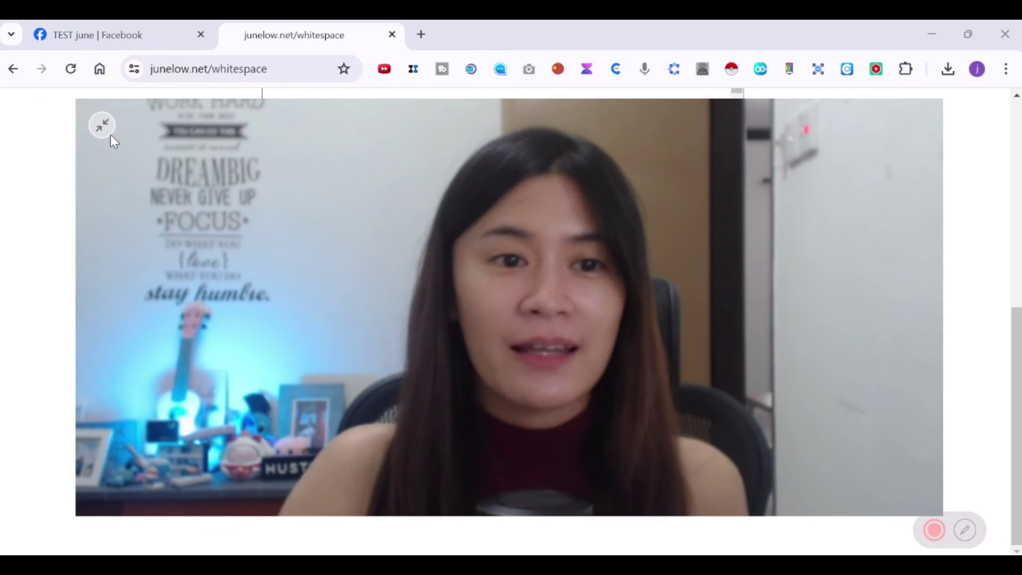
left_click(103, 125)
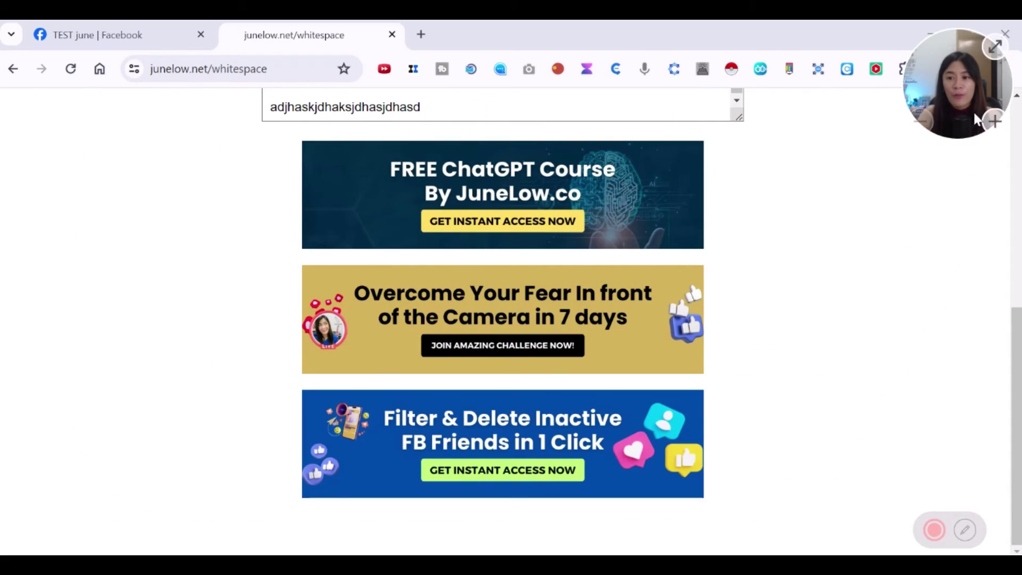
left_click(993, 124)
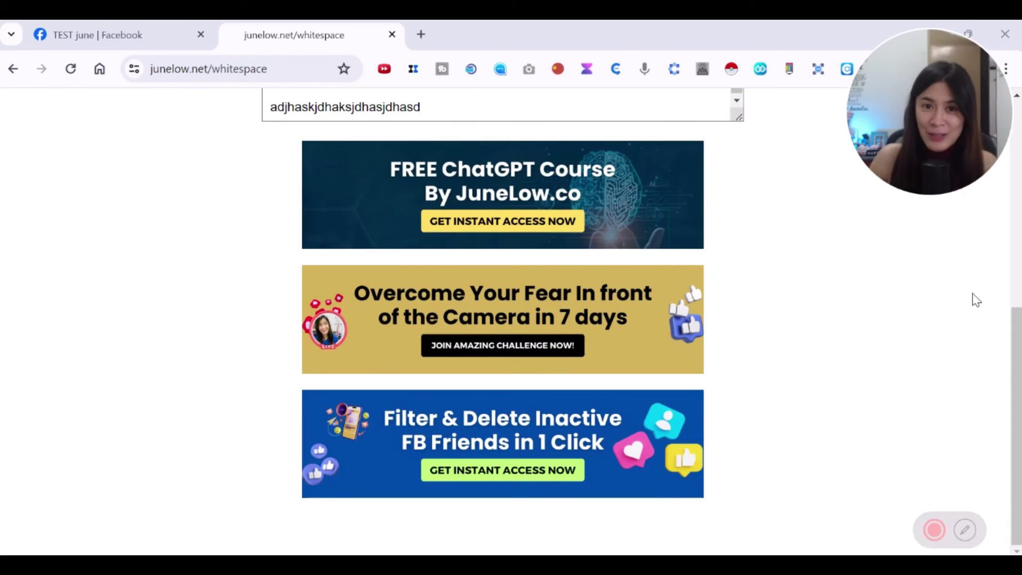